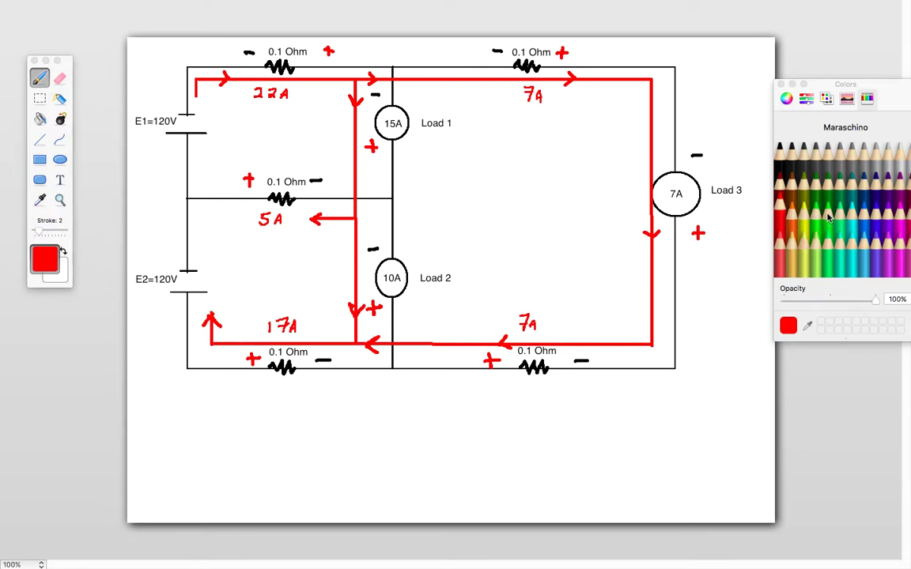
Step: Change the drawing colour from Maraschino red to the Clover green crayon
click(826, 176)
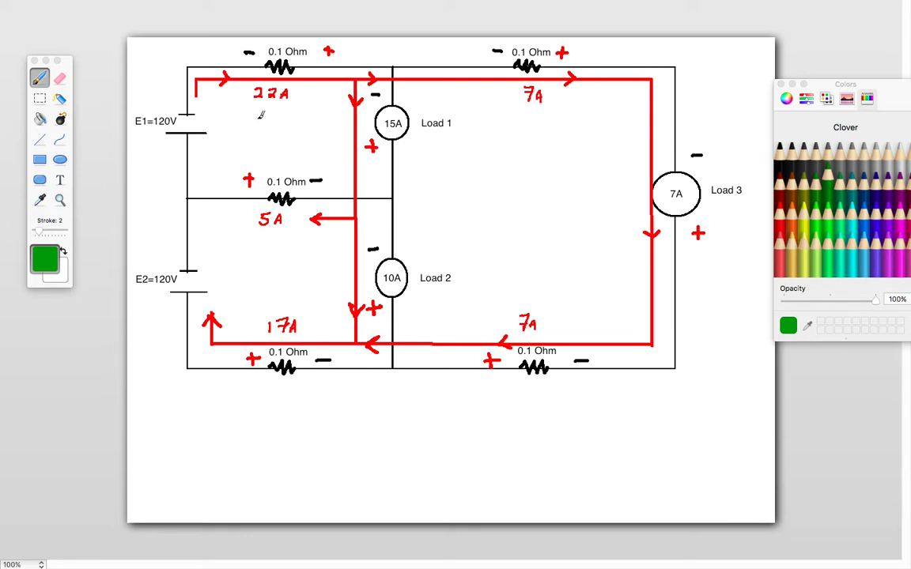
Step: Write the 2.2V drop under 22A and .7V beside both 7A currents in green
mouse_move(259, 111)
mouse_down()
mouse_move(250, 121)
mouse_move(278, 121)
mouse_move(294, 108)
mouse_up()
click(263, 120)
mouse_move(522, 114)
mouse_down()
mouse_move(526, 126)
mouse_move(546, 115)
mouse_up()
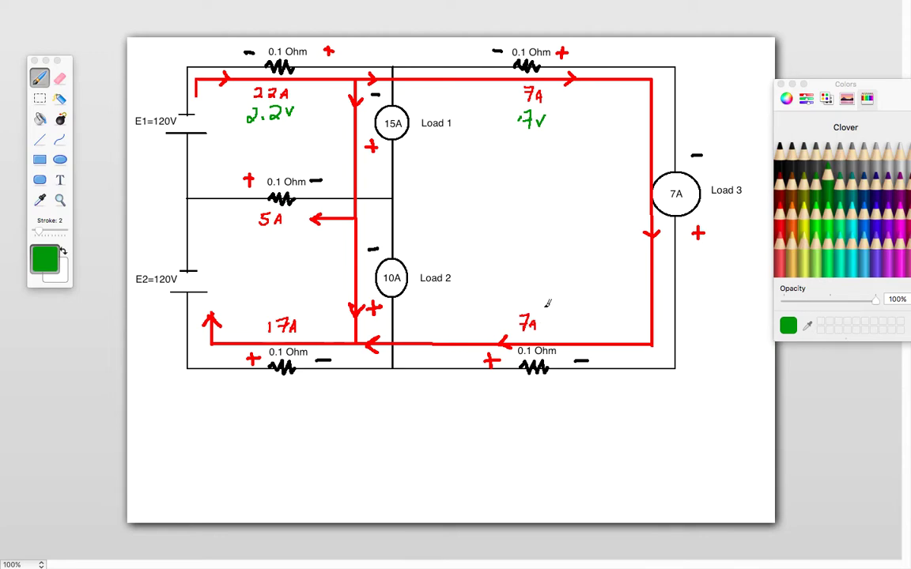
click(518, 298)
mouse_move(523, 290)
mouse_down()
mouse_move(528, 301)
mouse_move(551, 288)
mouse_up()
Step: Write the 1.7V and .5V drops, then begin 'EL1 =' below Load 1
mouse_move(269, 294)
mouse_down()
mouse_move(271, 308)
mouse_move(290, 295)
mouse_move(285, 310)
mouse_move(303, 297)
mouse_move(280, 301)
mouse_up()
click(279, 308)
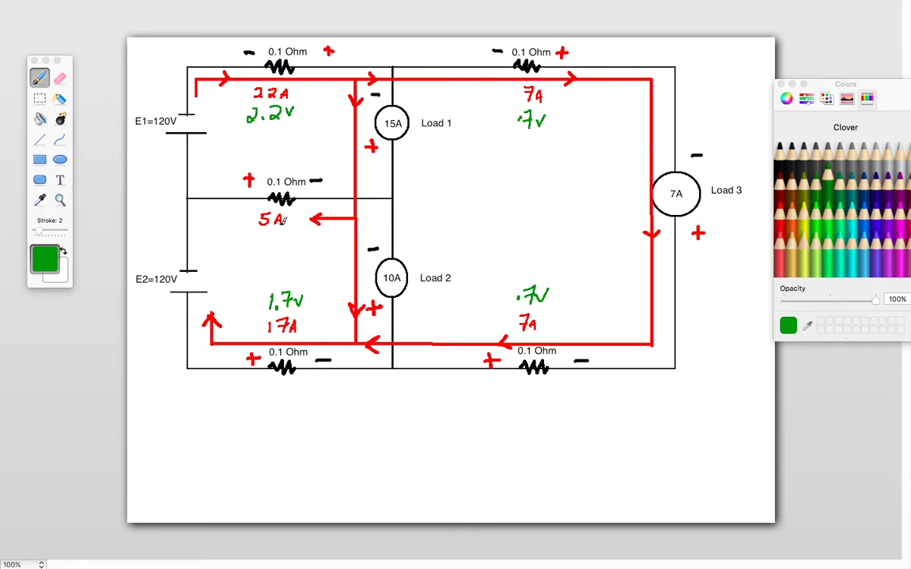
click(274, 169)
mouse_move(288, 156)
mouse_down()
mouse_move(282, 169)
mouse_move(293, 155)
mouse_move(308, 158)
mouse_up()
mouse_move(412, 145)
mouse_down()
mouse_move(421, 162)
mouse_move(422, 144)
mouse_move(432, 163)
mouse_move(446, 159)
mouse_up()
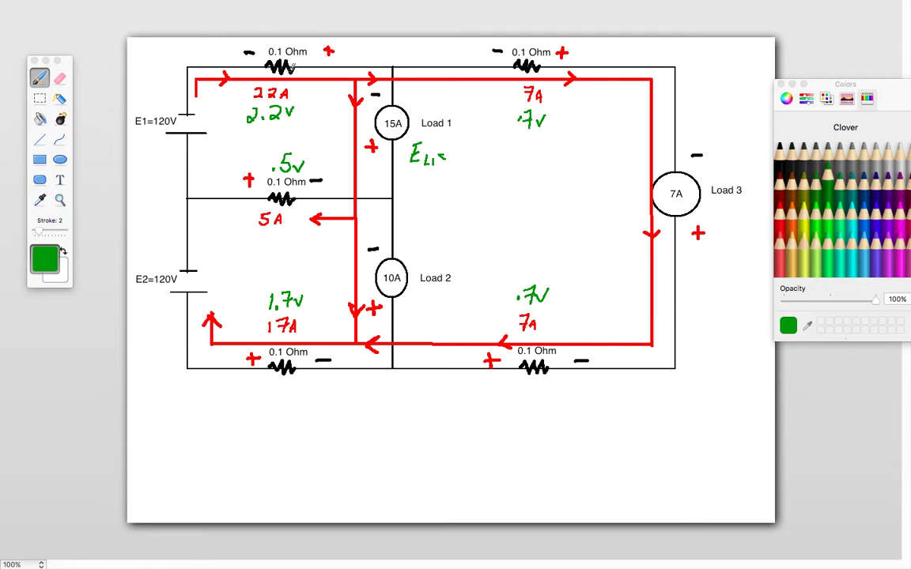
Step: Write '120 − 2.2V − .5' as the Load 1 voltage equation
mouse_move(457, 150)
mouse_down()
mouse_move(453, 166)
mouse_move(489, 161)
mouse_up()
mouse_move(492, 155)
mouse_down()
mouse_move(501, 165)
mouse_move(528, 155)
mouse_up()
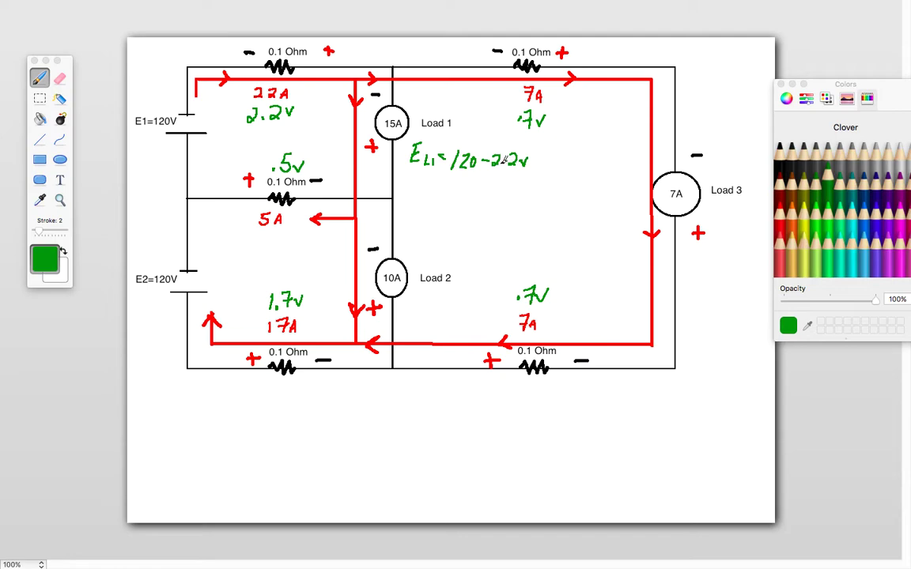
click(506, 161)
drag(539, 161, 562, 157)
Step: Finish the Load 1 result as 117.3V, tick Load 1, and begin 'EL2 ='
drag(555, 162, 563, 161)
mouse_move(568, 154)
mouse_down()
mouse_move(566, 167)
mouse_move(623, 156)
mouse_up()
click(598, 162)
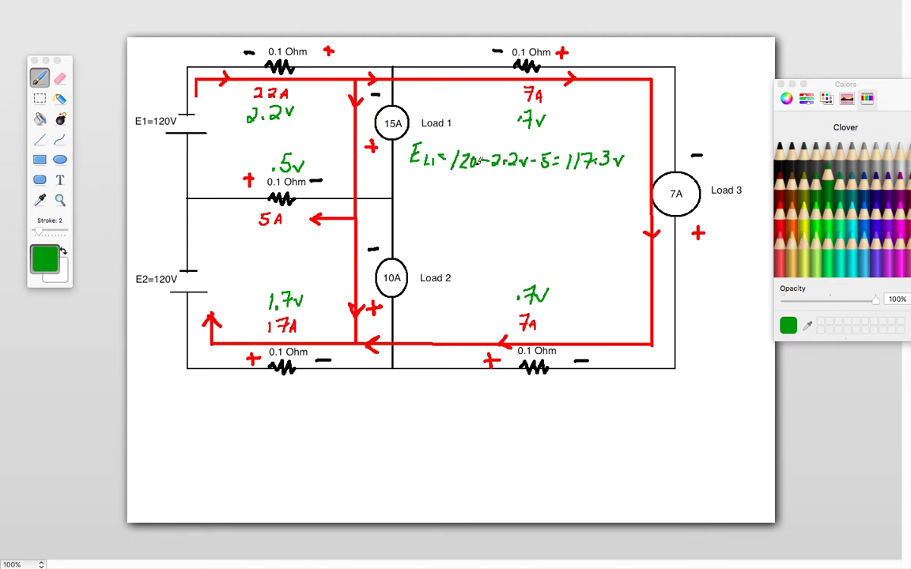
drag(393, 114, 406, 110)
mouse_move(421, 237)
mouse_down()
mouse_move(427, 260)
mouse_move(447, 261)
mouse_up()
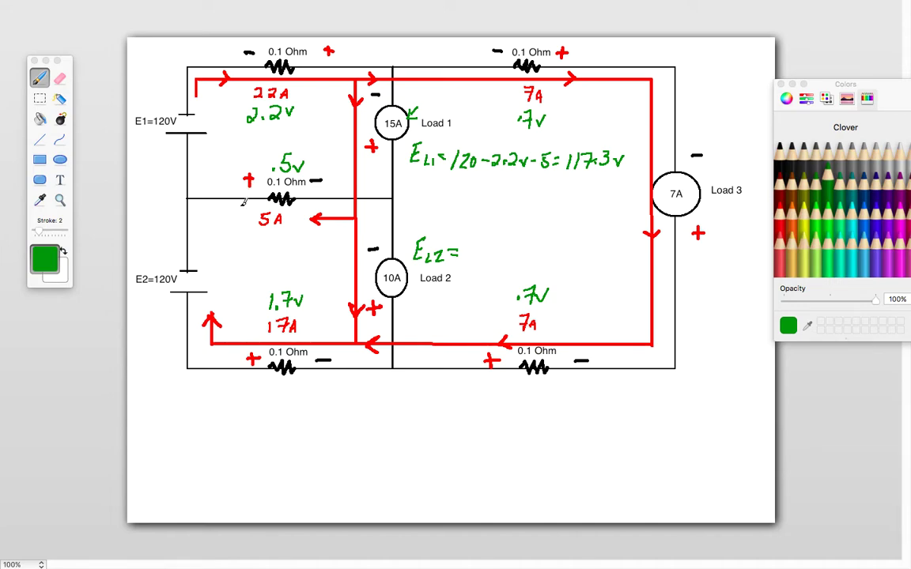
Step: Write '120 + .5 − 1.7V = 118.8V' for Load 2 and begin 'EL3 =' top right
mouse_move(467, 243)
mouse_down()
mouse_move(466, 258)
mouse_move(481, 258)
mouse_move(484, 246)
mouse_move(500, 252)
mouse_move(495, 259)
mouse_move(520, 242)
mouse_up()
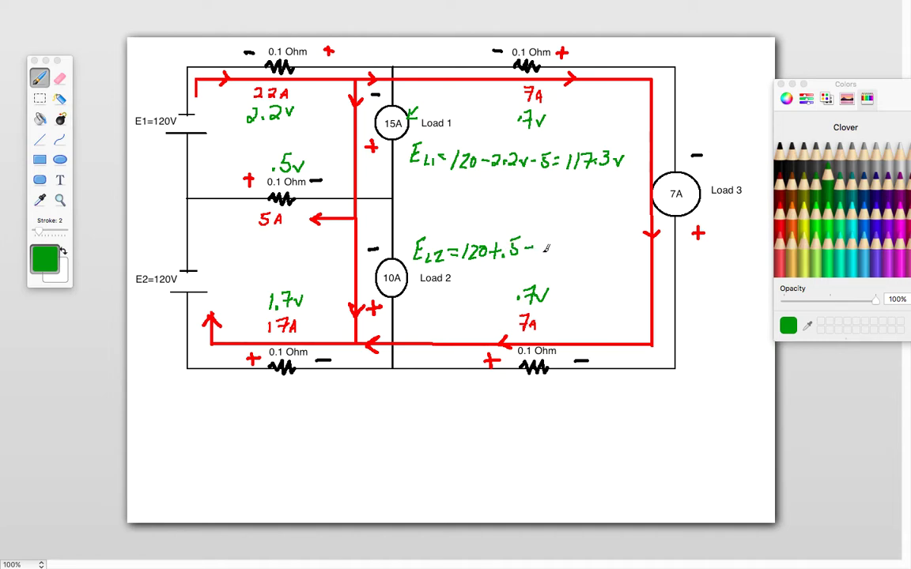
mouse_move(542, 241)
mouse_down()
mouse_move(542, 254)
mouse_move(576, 247)
mouse_up()
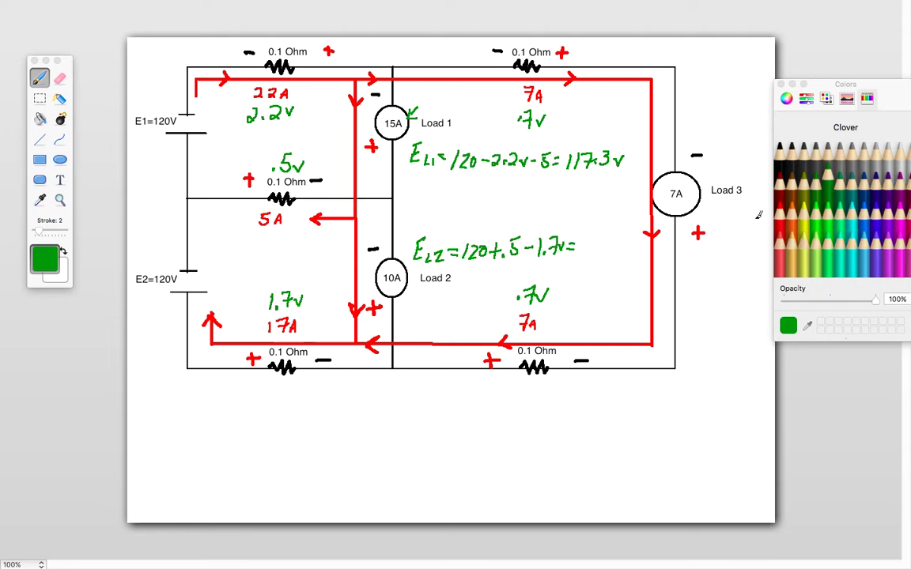
mouse_move(589, 240)
mouse_down()
mouse_move(587, 259)
mouse_move(621, 251)
mouse_move(632, 233)
mouse_up()
click(615, 251)
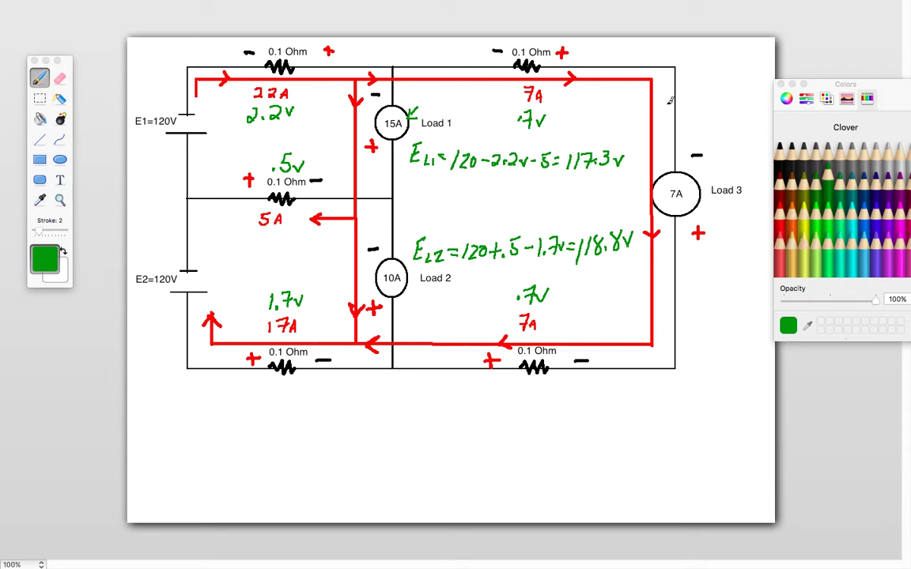
drag(664, 91, 677, 101)
Step: Dot the circuit's bottom-left and top-left corners, then write 240 for EL3
click(186, 367)
click(185, 70)
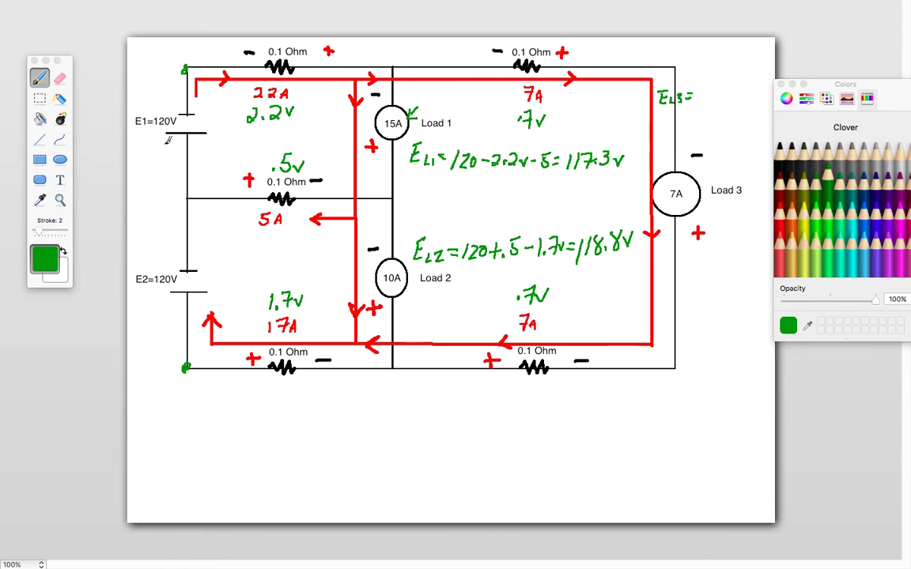
drag(687, 92, 698, 100)
drag(702, 89, 710, 98)
drag(716, 91, 715, 91)
Step: Subtract the wire drops 2.2, .7, .7 and 1.7V from 240
drag(663, 117, 672, 117)
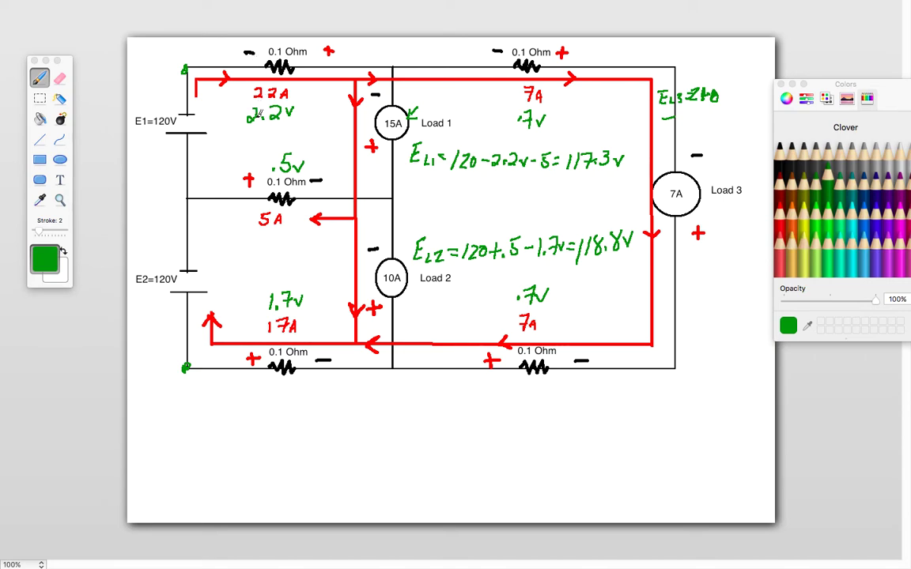
drag(677, 113, 706, 120)
click(695, 120)
drag(712, 117, 738, 120)
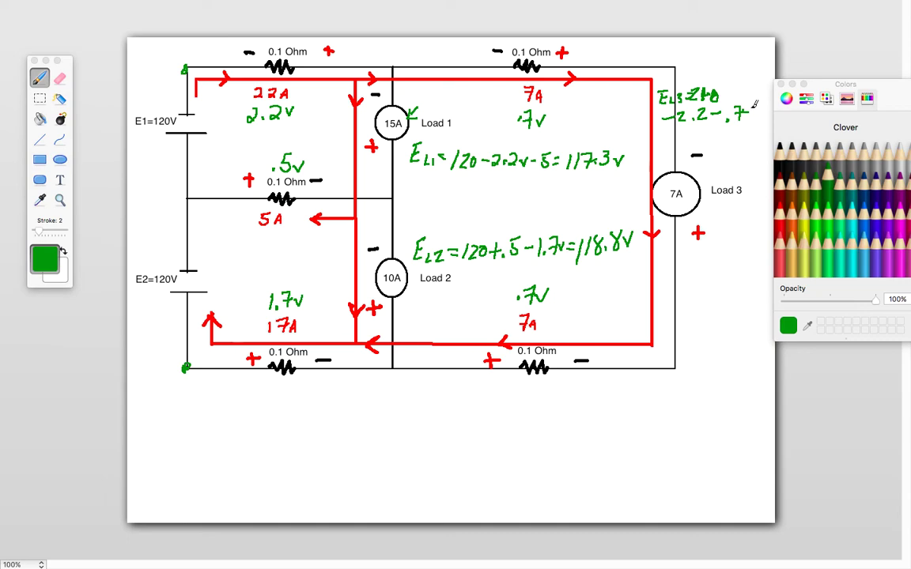
drag(755, 109, 760, 120)
drag(676, 140, 732, 127)
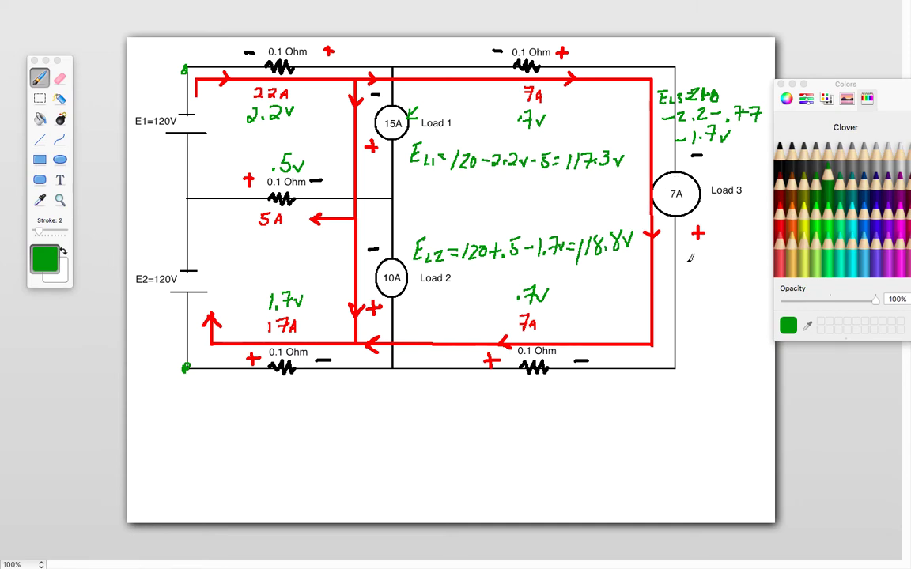
Step: Write E3 = 234.7V beside Load 3 and underline it
mouse_move(691, 252)
mouse_down()
mouse_move(689, 272)
mouse_move(693, 261)
mouse_move(703, 269)
mouse_move(714, 259)
mouse_up()
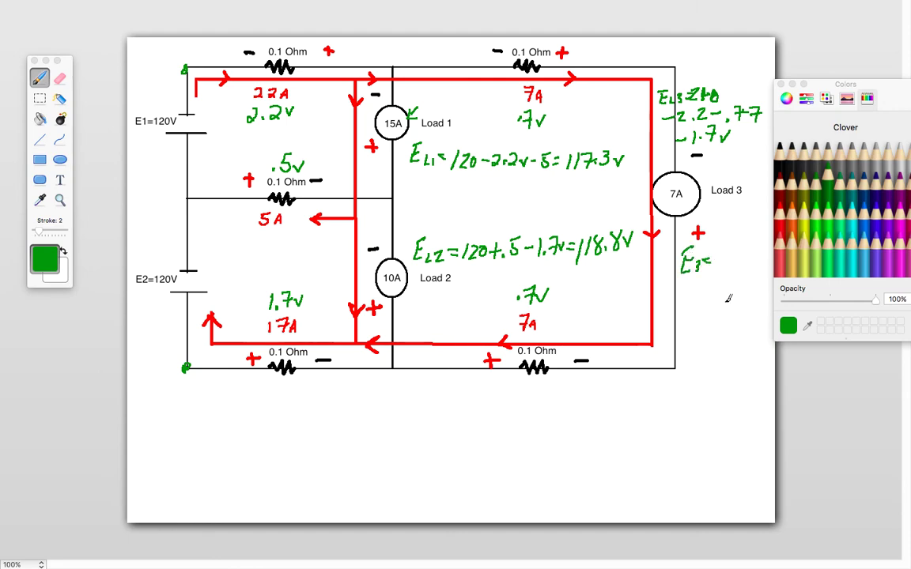
mouse_move(717, 253)
mouse_down()
mouse_move(725, 267)
mouse_move(733, 249)
mouse_move(738, 262)
mouse_move(744, 255)
mouse_up()
mouse_move(746, 236)
mouse_down()
mouse_move(751, 253)
mouse_move(768, 224)
mouse_up()
drag(718, 279, 753, 262)
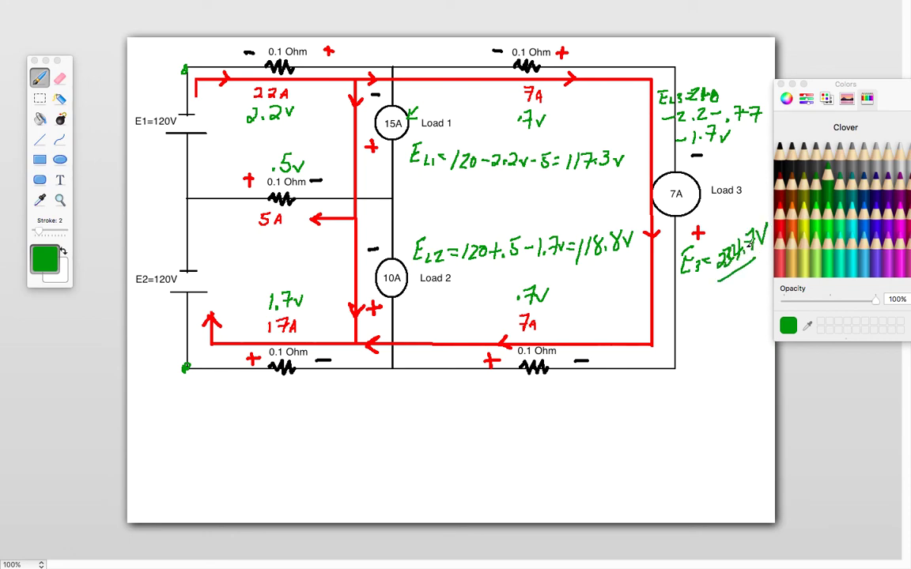